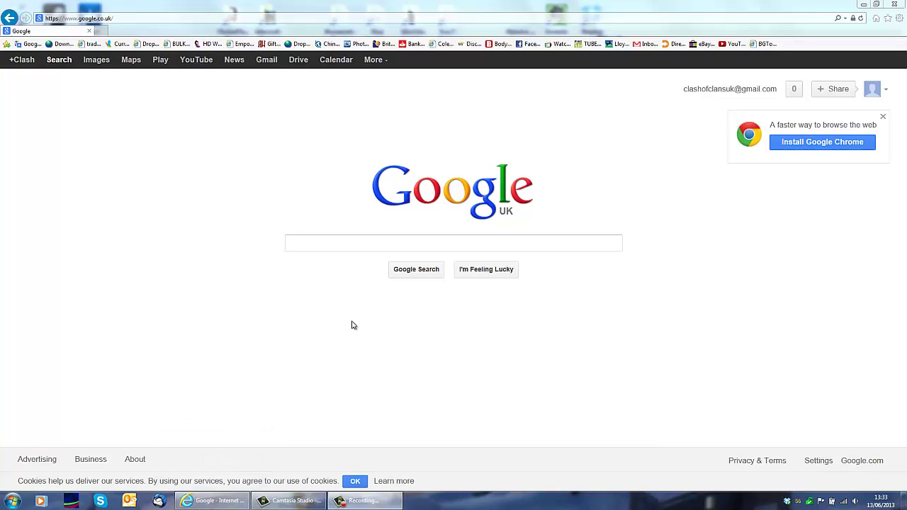
Search Google for "airserver" and go to the official AirServer website
click(383, 239)
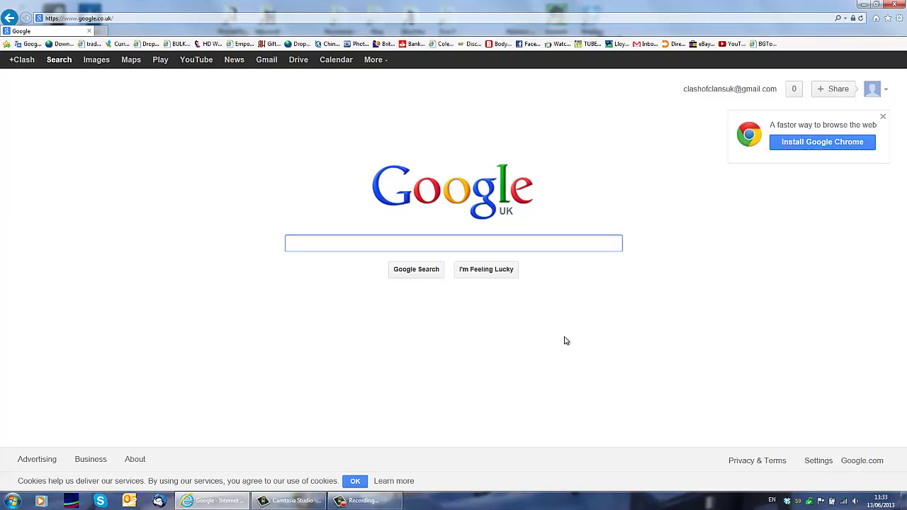
text(airserver)
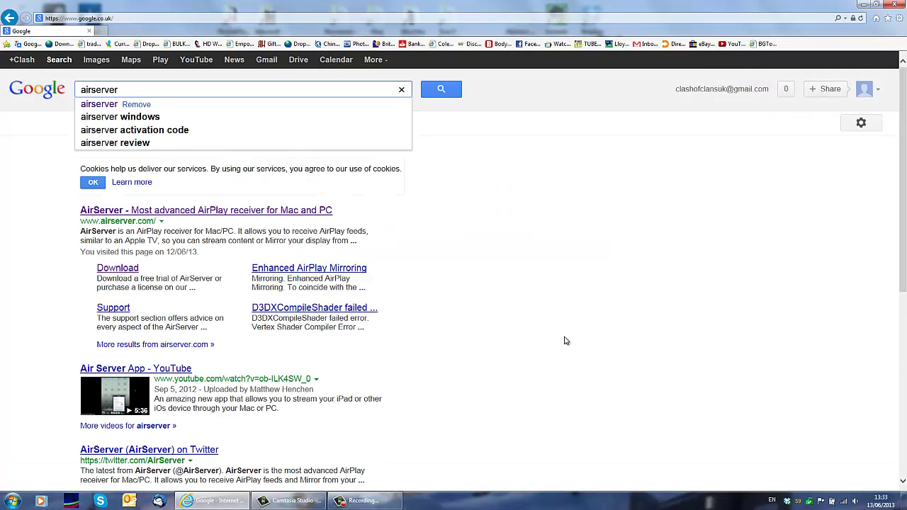
key(Return)
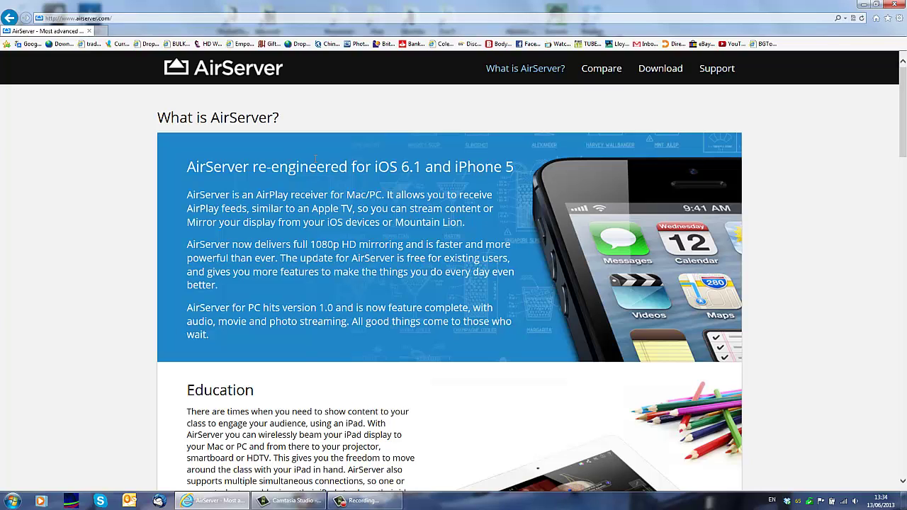
Look through the AirServer overview page and open the site's download page
scroll(756, 262, down, 4)
scroll(602, 205, up, 4)
scroll(84, 182, down, 3)
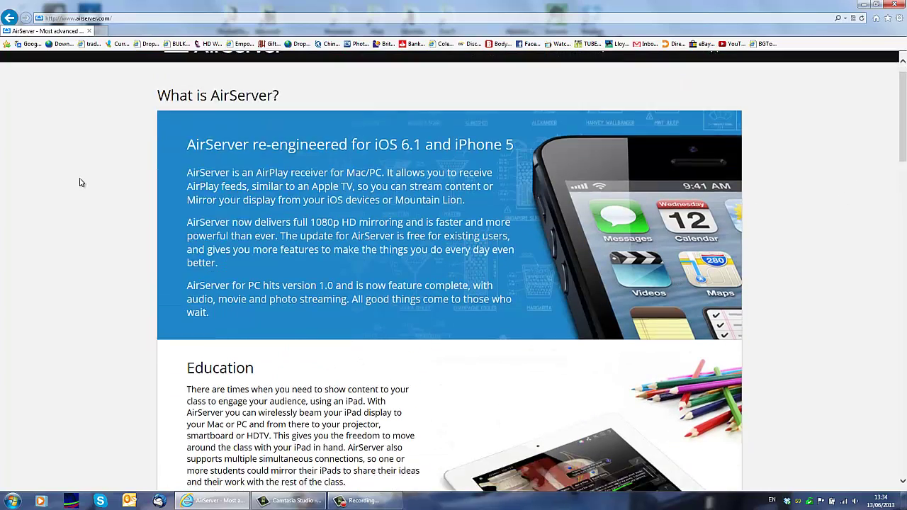
scroll(47, 223, down, 5)
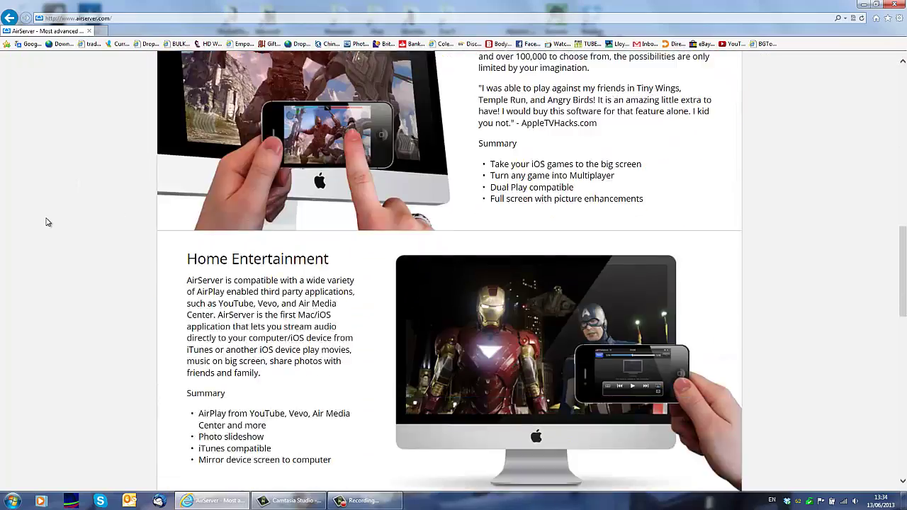
scroll(47, 222, down, 3)
scroll(47, 221, up, 12)
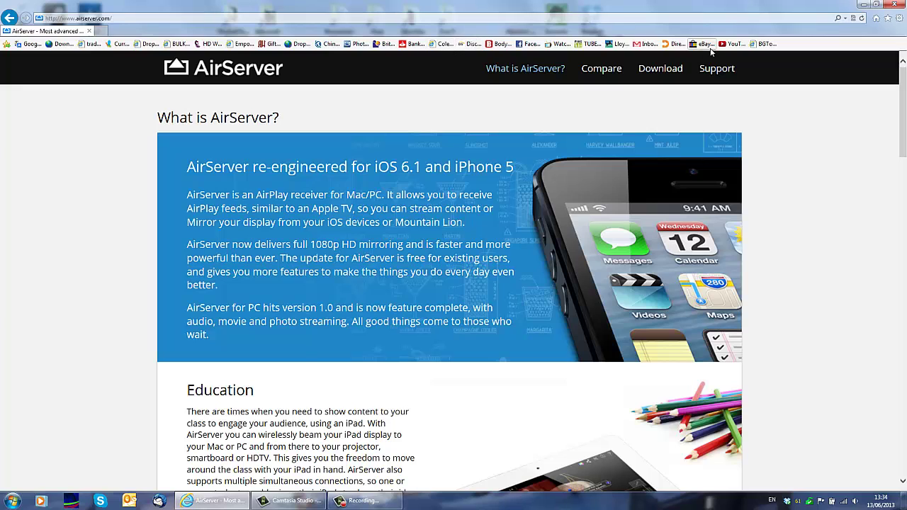
click(661, 69)
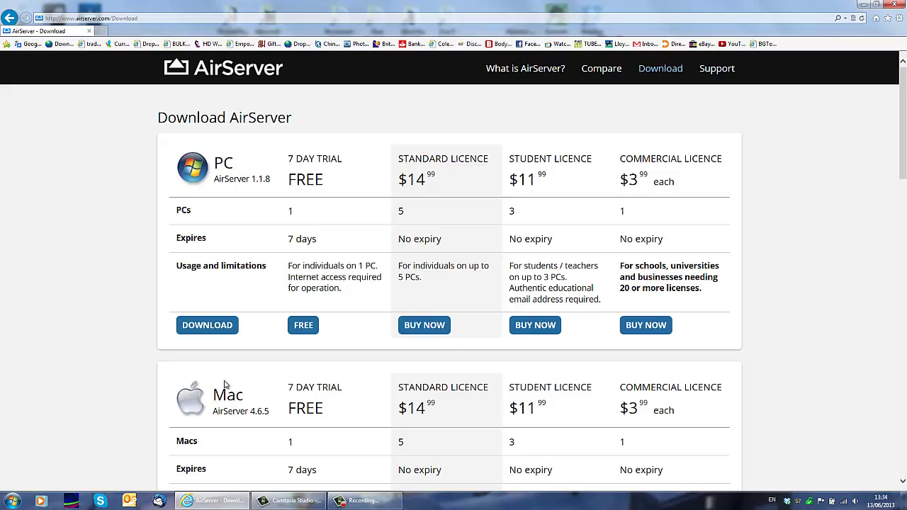
Look over the PC and Mac licence options and keep the current Windows color scheme, with the option to be asked again
scroll(111, 230, down, 3)
scroll(111, 229, up, 3)
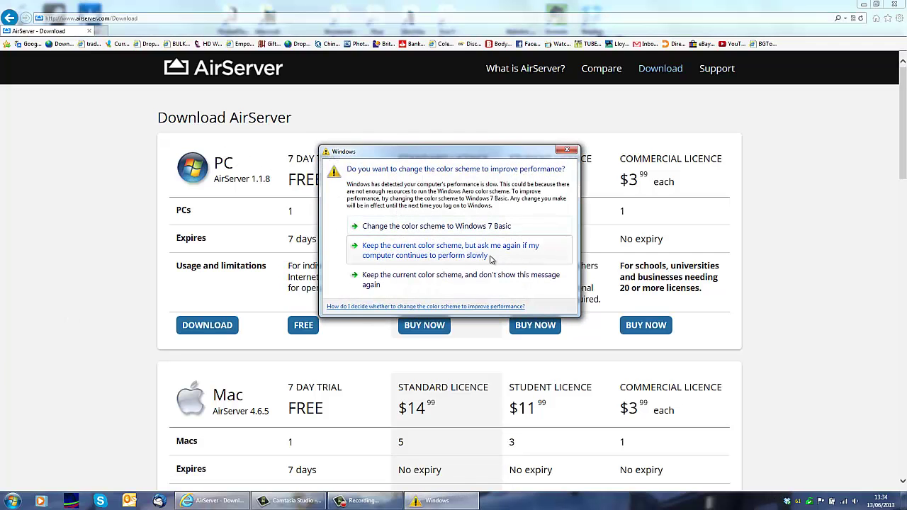
click(491, 259)
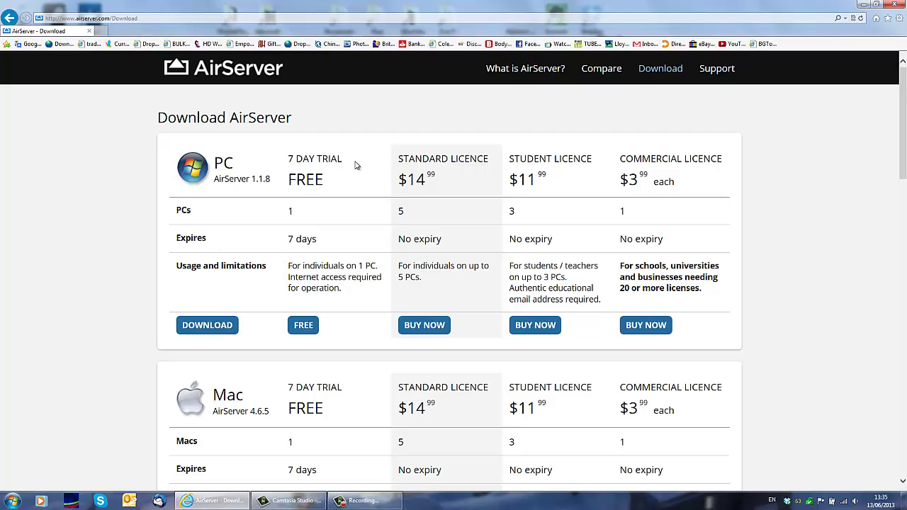
Choose the free 7-day trial for PC and continue with the download only, without registering for activation
drag(303, 177, 344, 186)
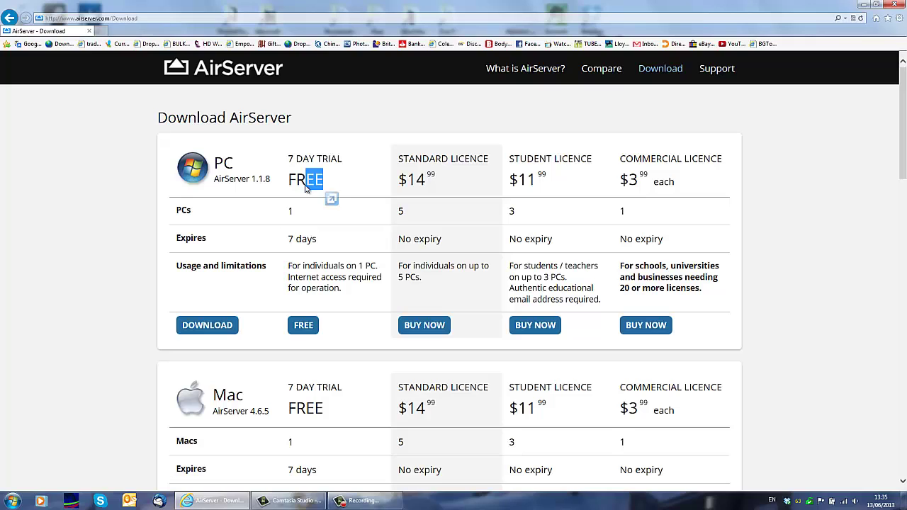
click(327, 196)
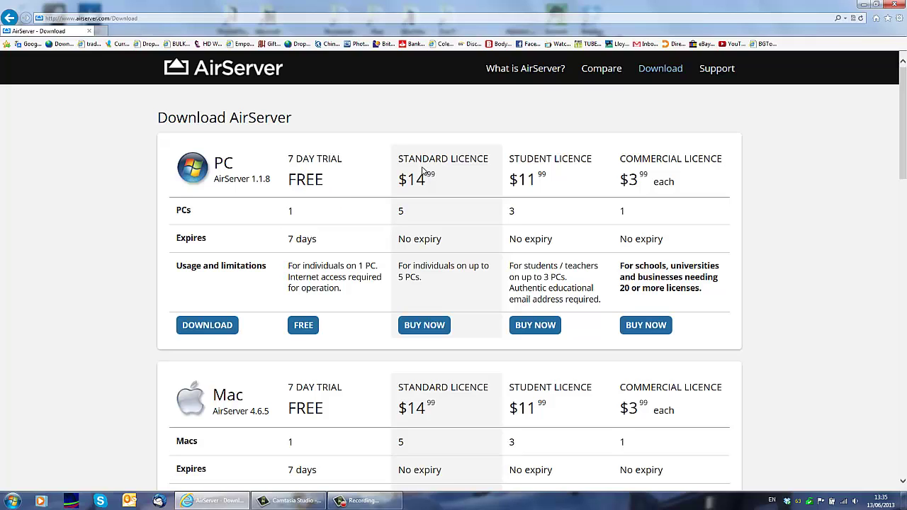
click(308, 328)
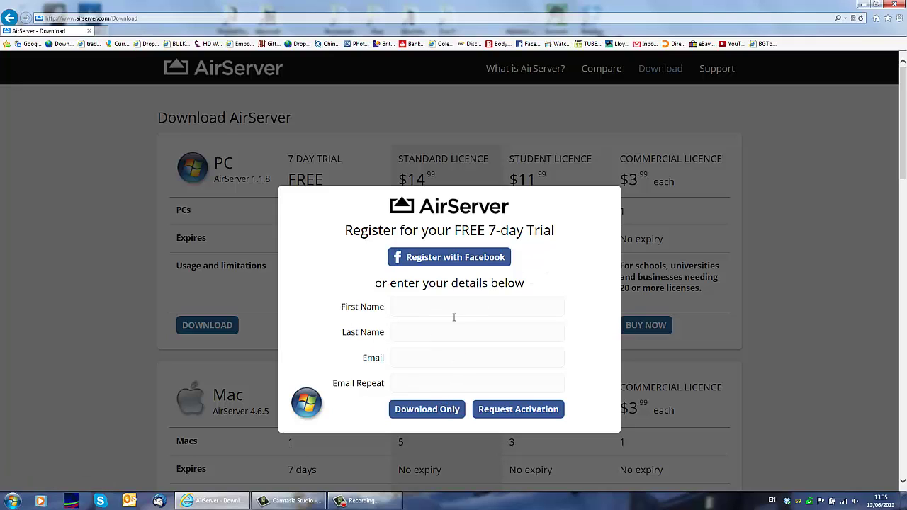
click(423, 409)
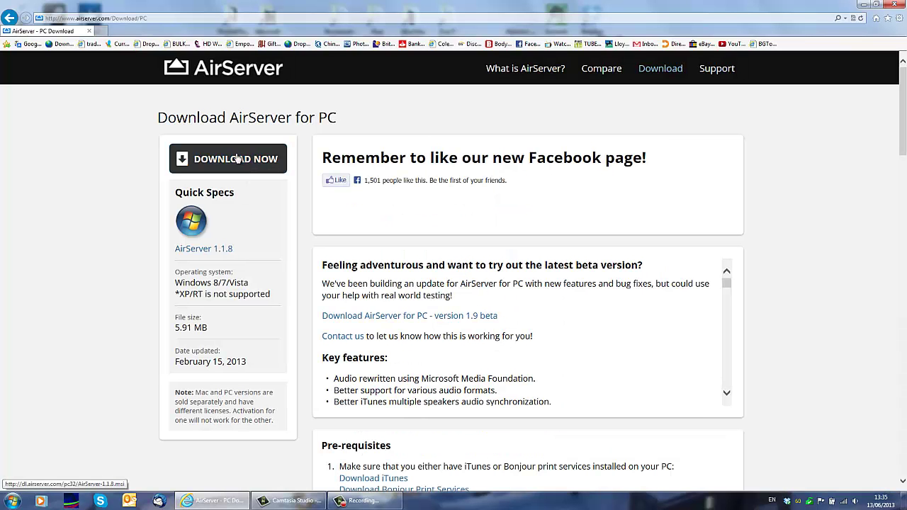
click(237, 159)
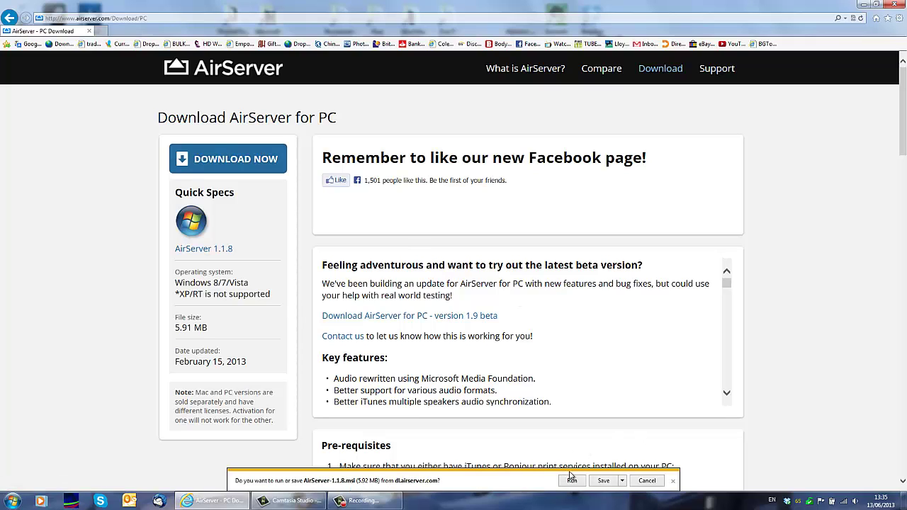
click(622, 481)
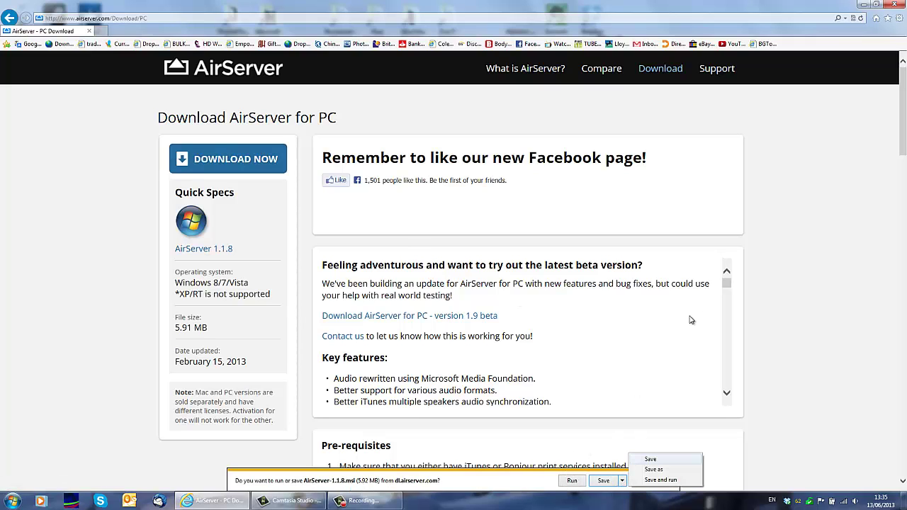
click(841, 282)
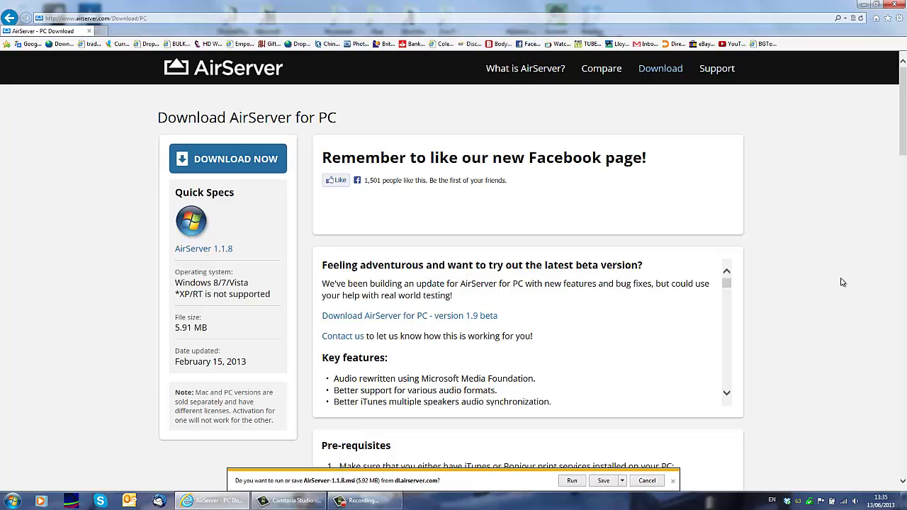
click(647, 481)
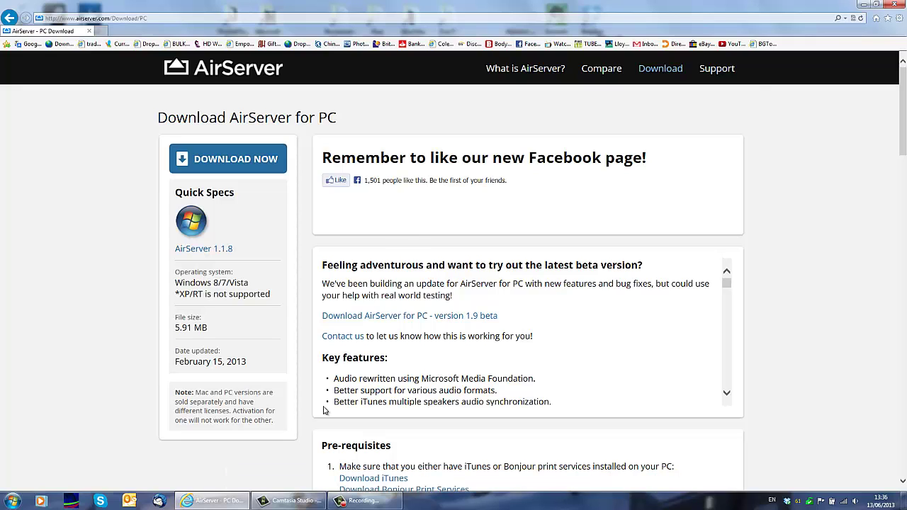
Minimize the browser, launch the installed AirServer program and dismiss its startup notification
click(863, 6)
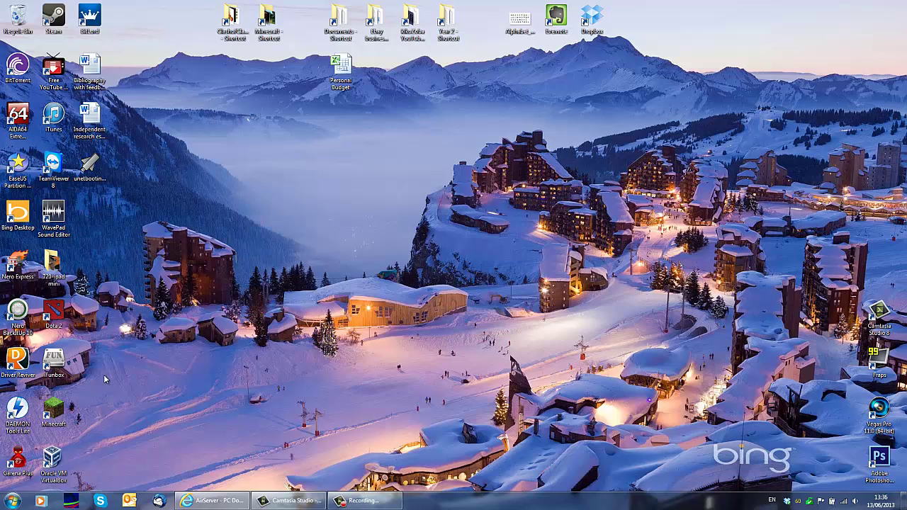
click(13, 501)
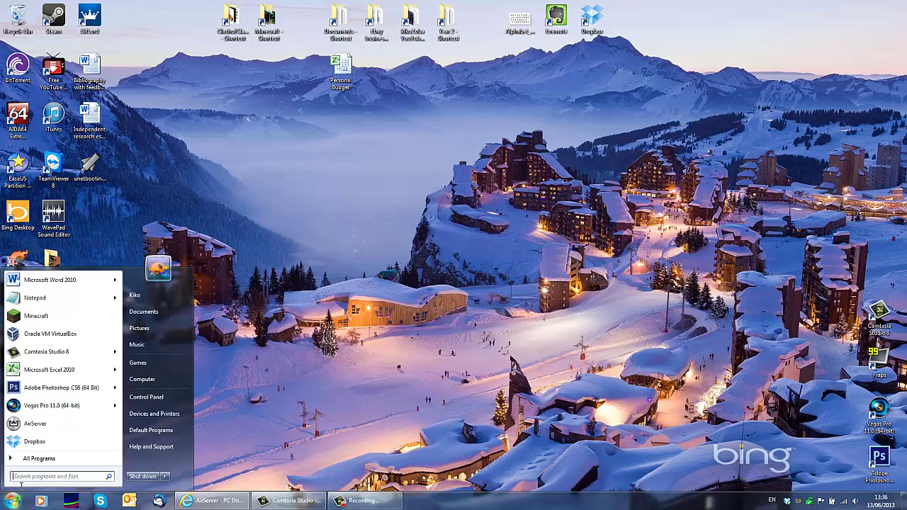
click(39, 423)
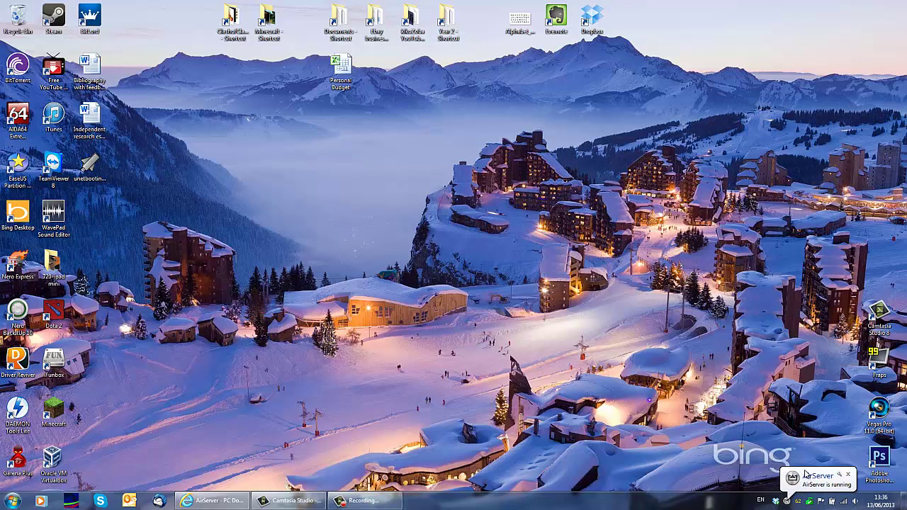
click(848, 474)
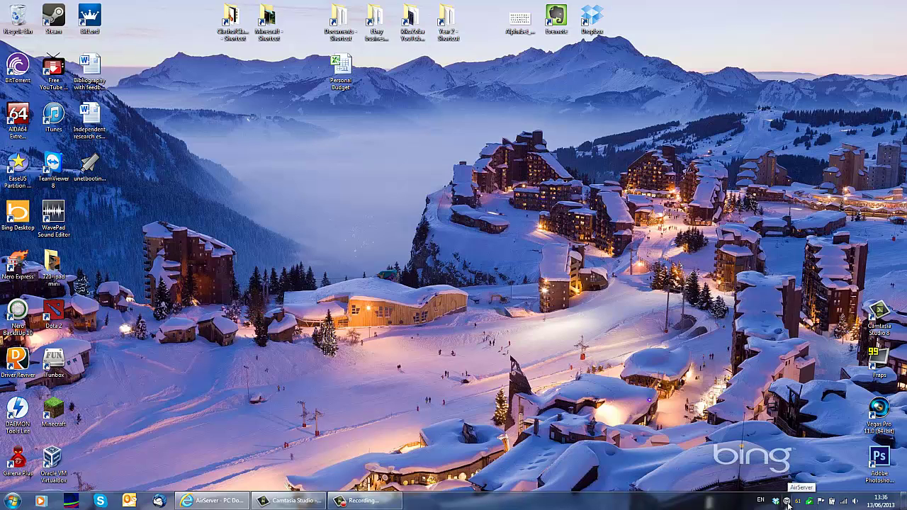
Open AirServer's settings, examine the General, Audio, Display, Mirroring, Post Processing and Updates options, and close them
right_click(786, 501)
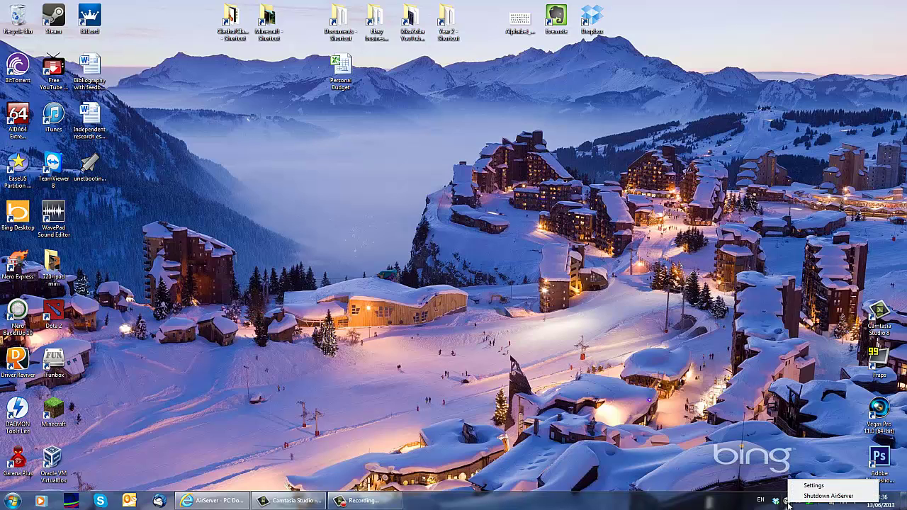
click(822, 486)
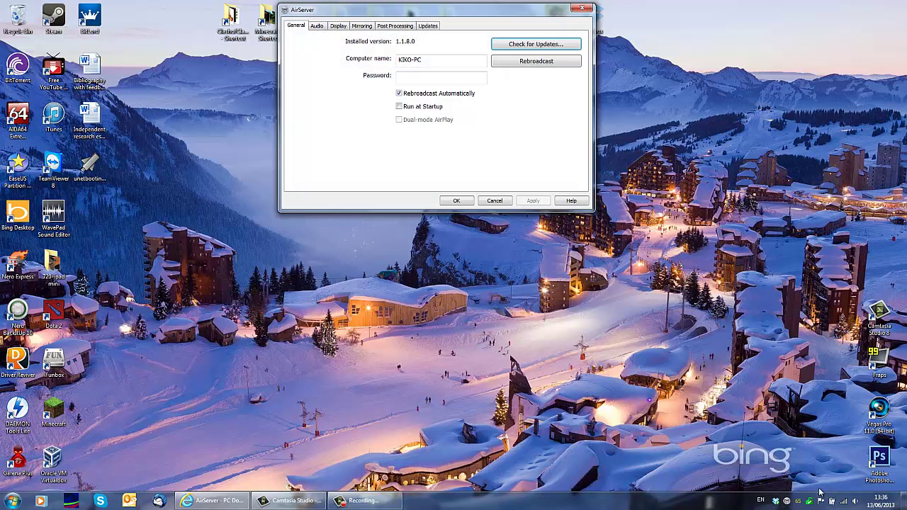
drag(496, 11, 448, 217)
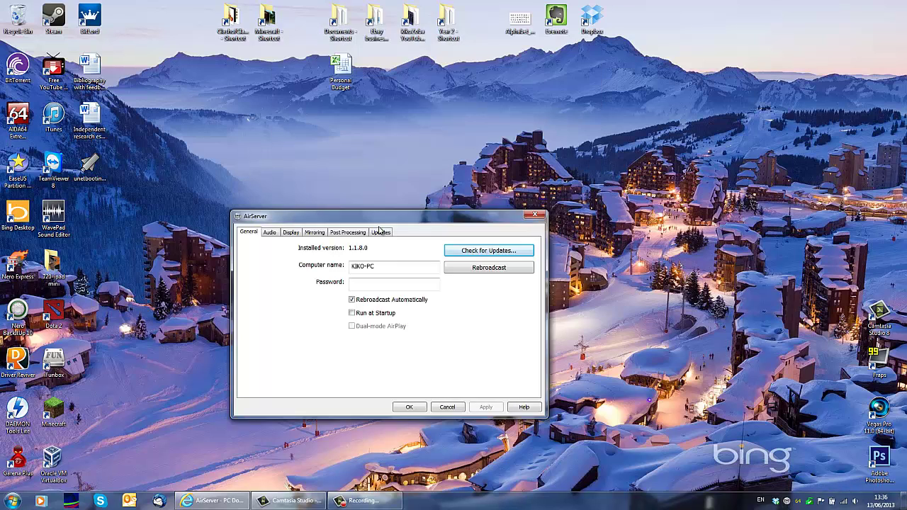
click(269, 236)
click(287, 238)
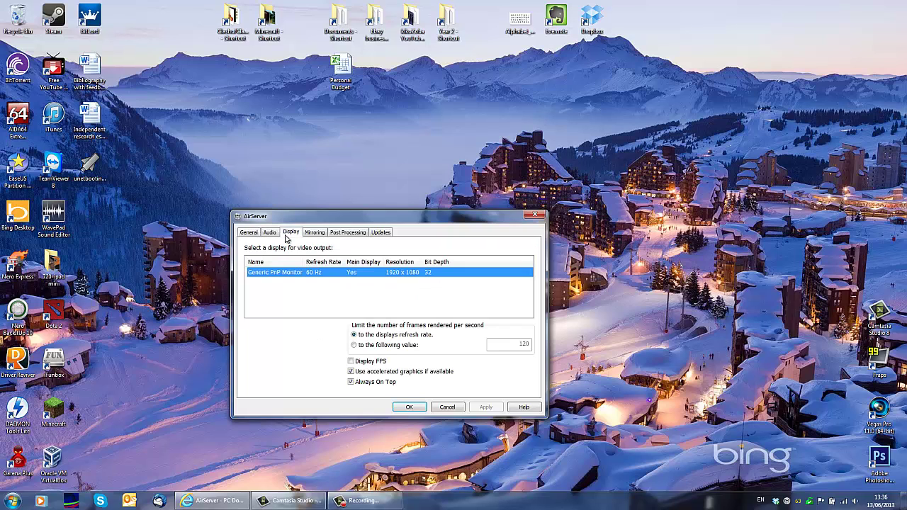
click(322, 236)
click(343, 235)
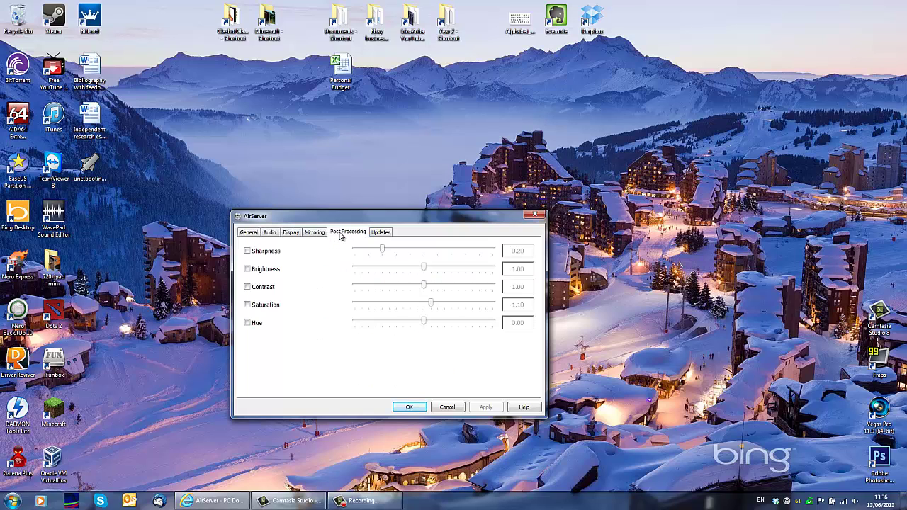
click(382, 234)
click(246, 236)
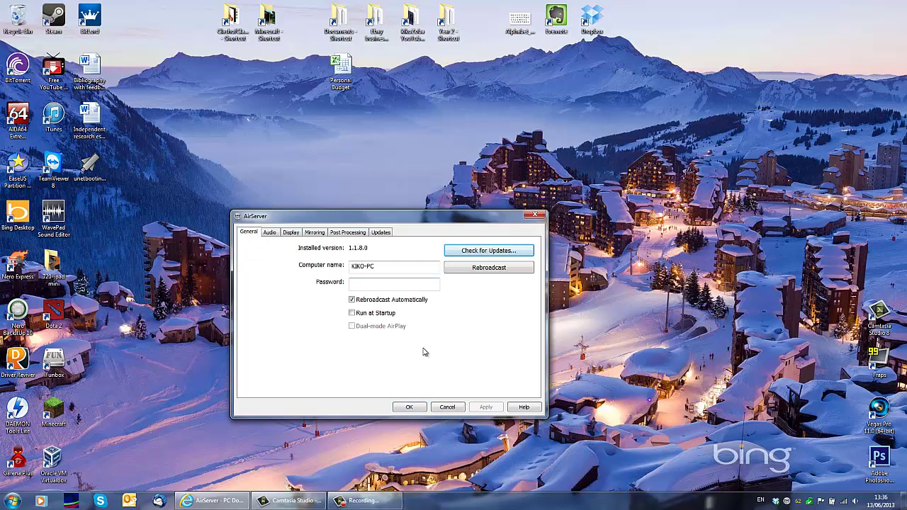
click(407, 406)
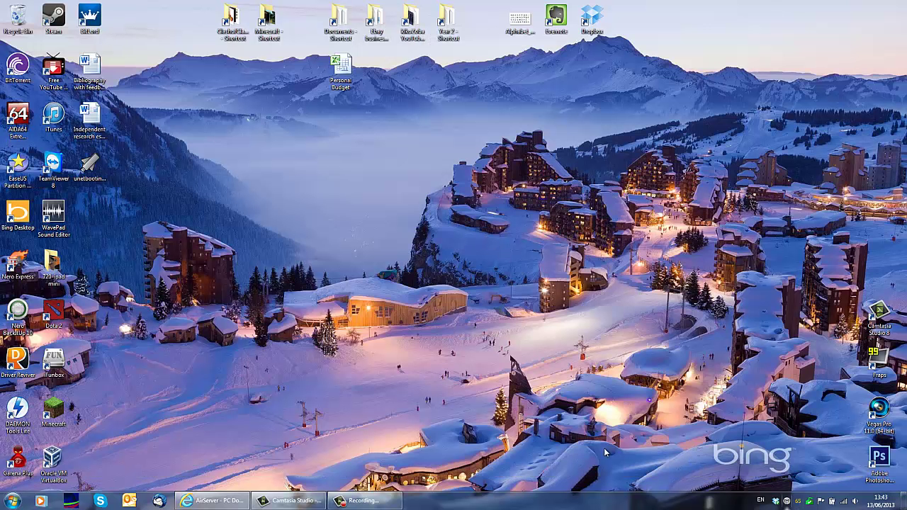
Switch back to Internet Explorer showing the AirServer for PC download page
click(212, 500)
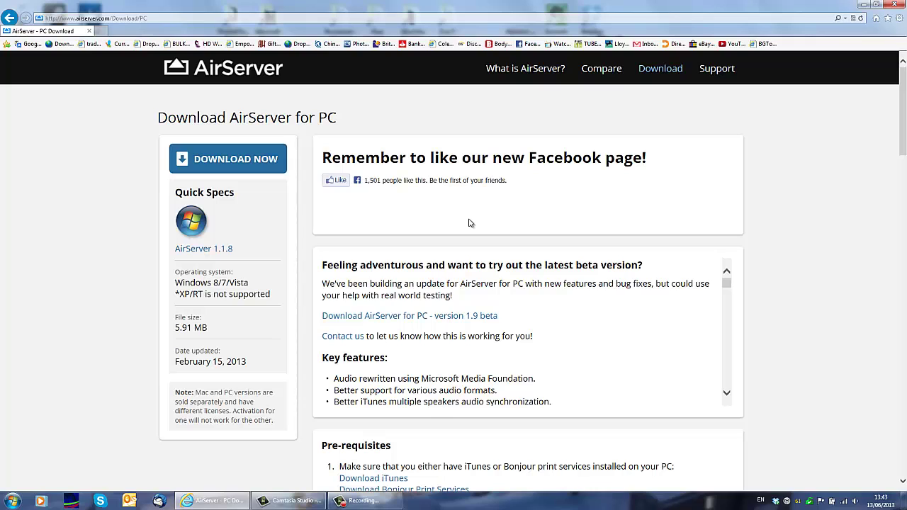
mouse_move(256, 502)
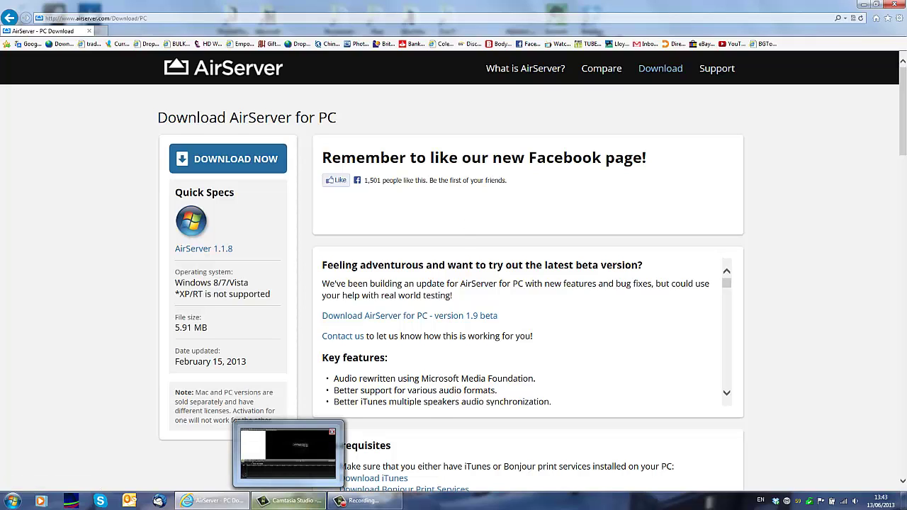